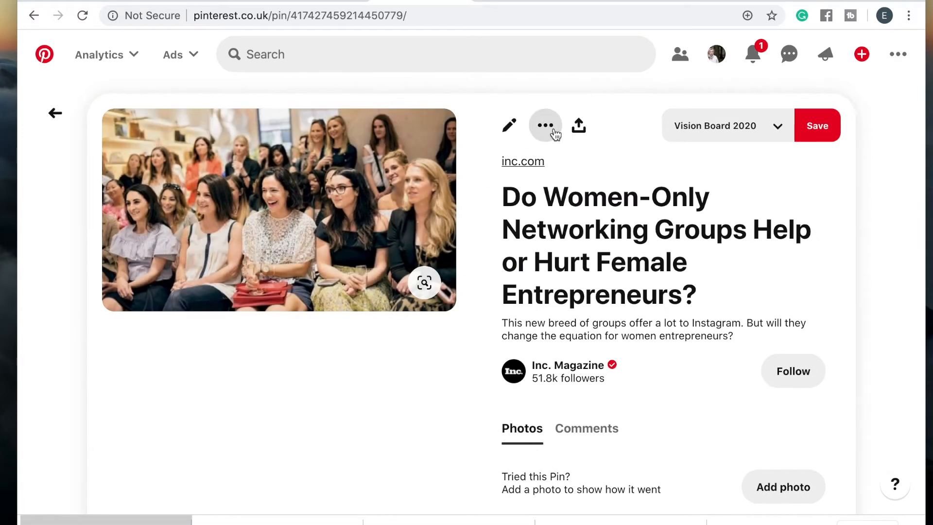
# Download the image of the "Do Women-Only Networking Groups Help or Hurt Female Entrepreneurs?" pin and return to the Vision Board 2020 board.
pyautogui.click(554, 133)
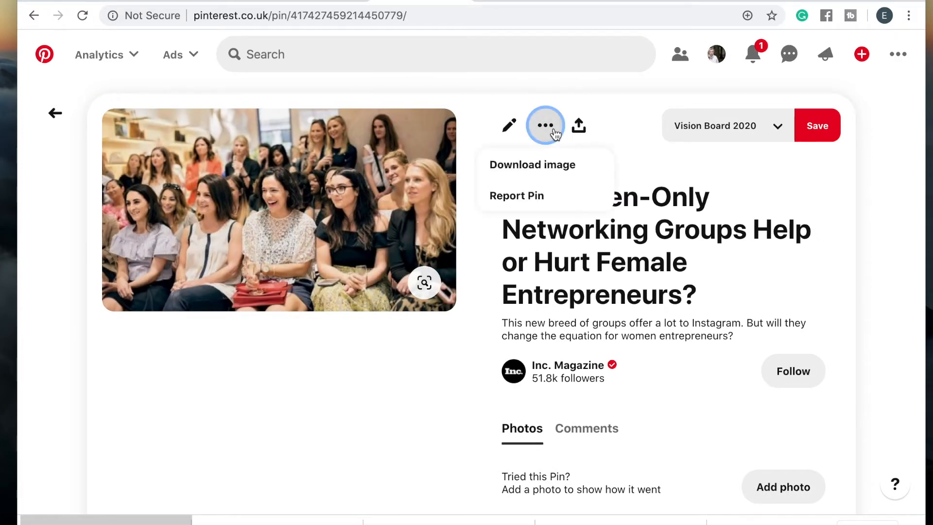
pyautogui.click(535, 167)
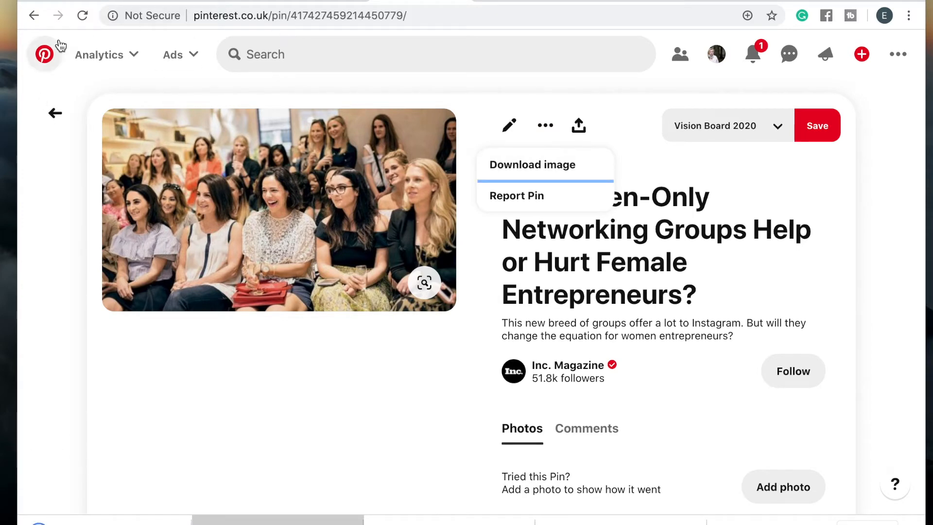
pyautogui.click(55, 112)
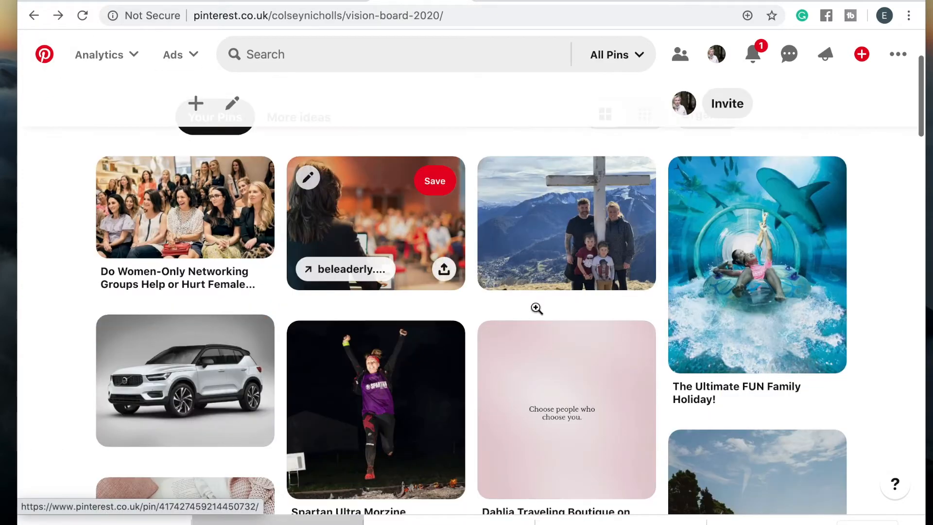
# Download the family photo taken beside the mountain cross from its pin and return to the board.
pyautogui.click(561, 230)
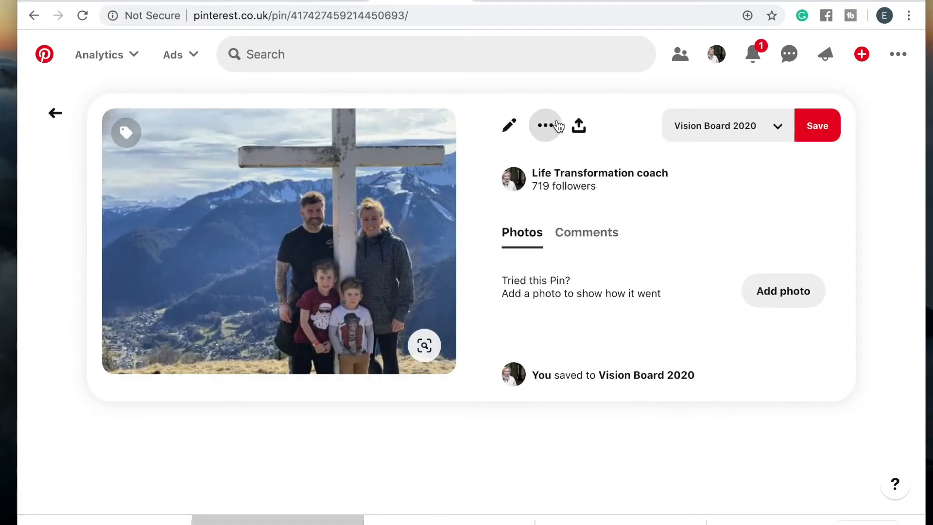
pyautogui.click(546, 125)
pyautogui.click(529, 176)
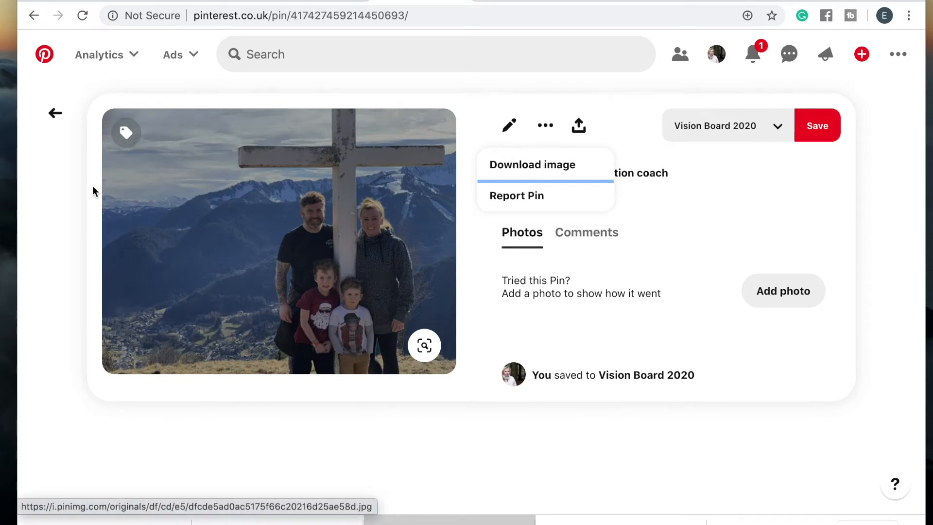
pyautogui.click(55, 113)
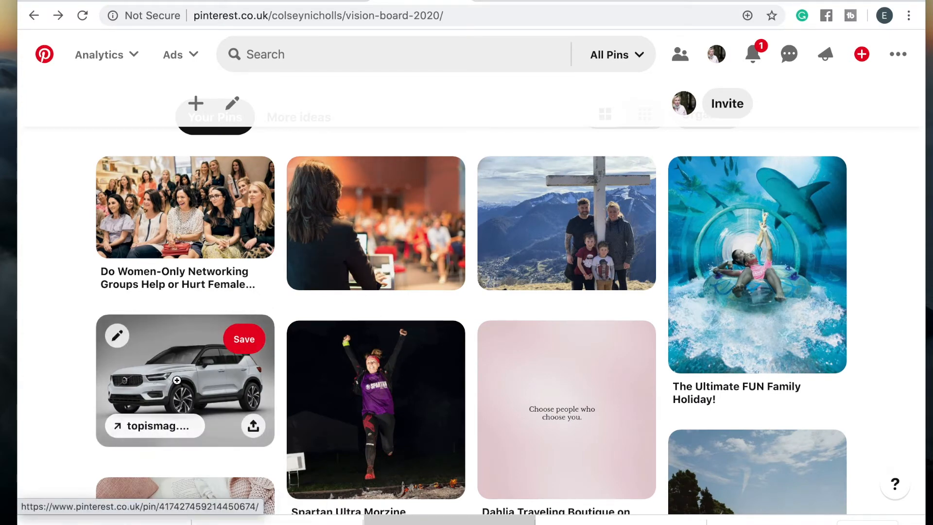
# Download the image of the "Spartan Ultra Morzine" pin and return to the board.
pyautogui.scroll(-2, 177, 380)
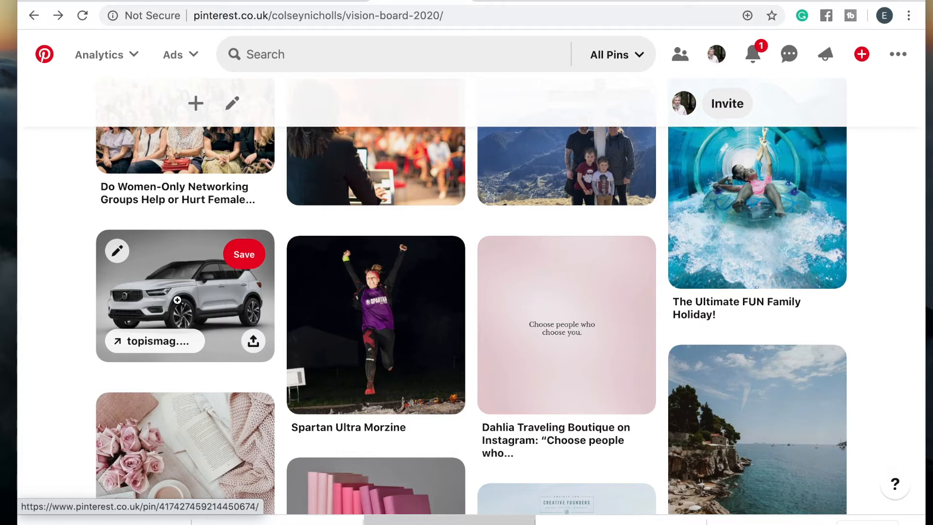
pyautogui.click(358, 291)
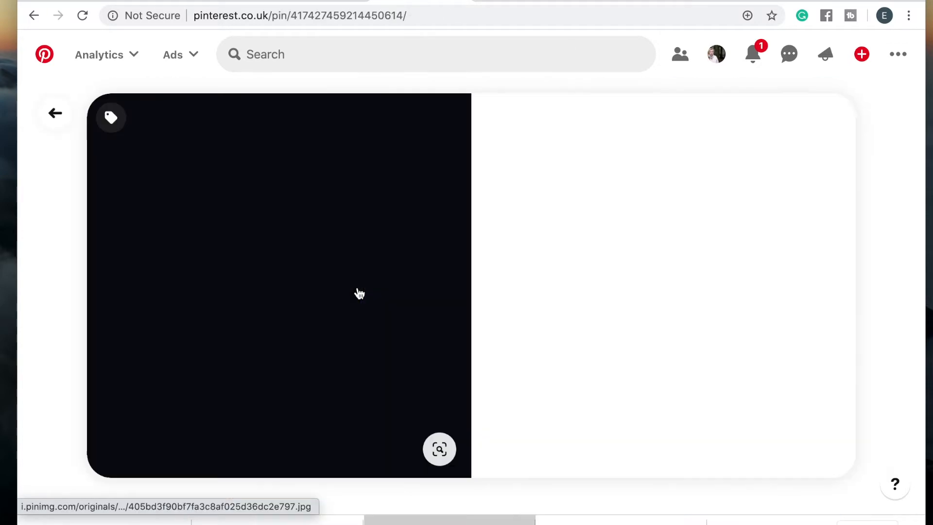
pyautogui.click(546, 127)
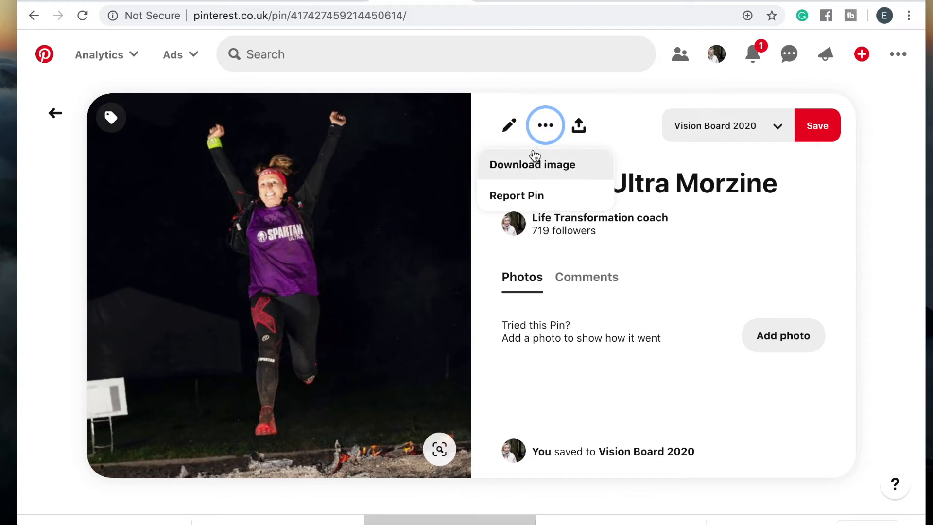
pyautogui.click(556, 176)
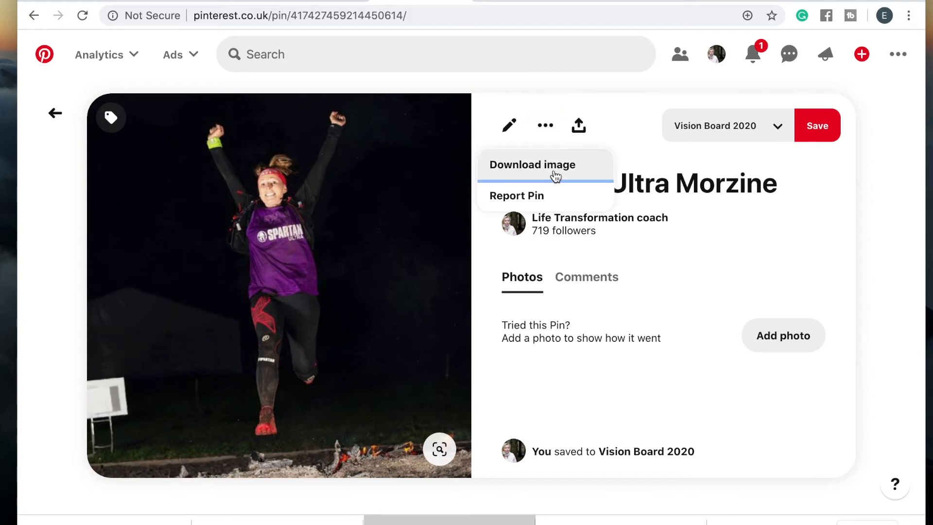
pyautogui.click(54, 114)
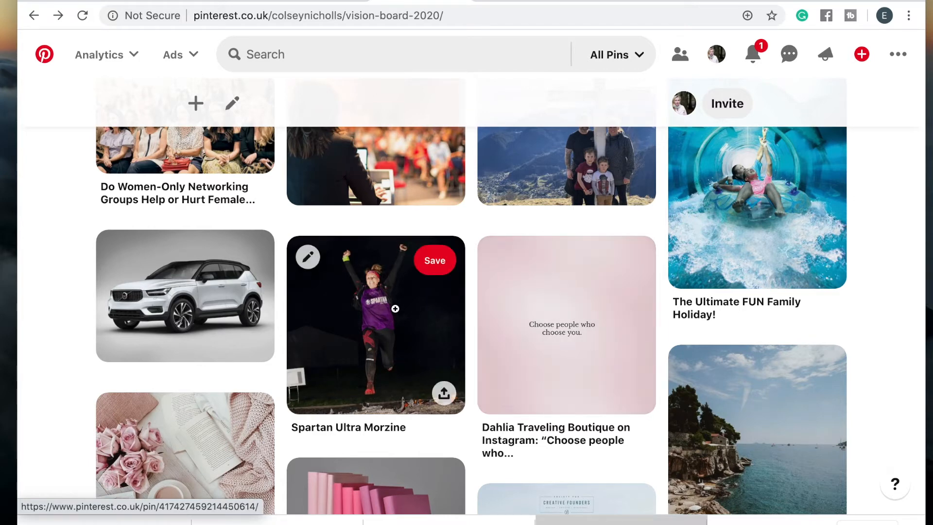
# Download the pink "Choose people who choose you" quote image from its pin and return to the board.
pyautogui.scroll(-2, 581, 366)
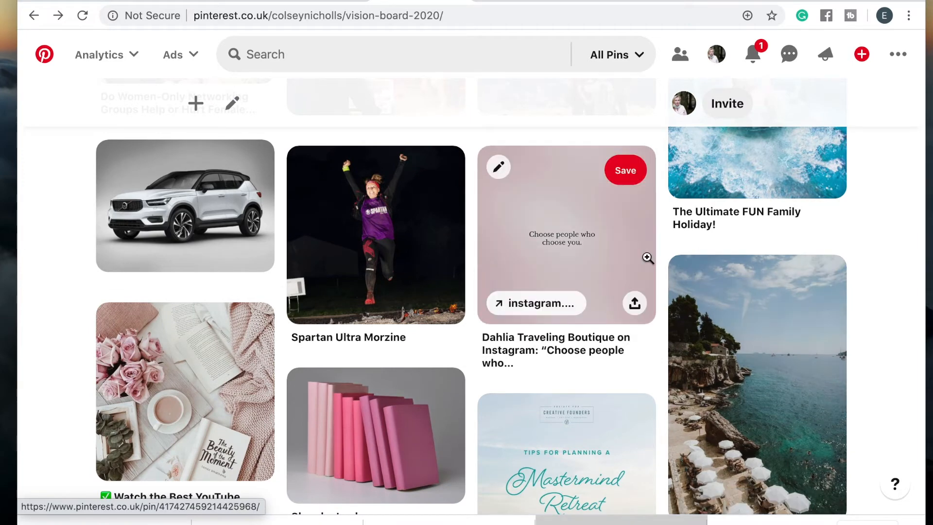
pyautogui.scroll(2, 647, 257)
pyautogui.click(556, 270)
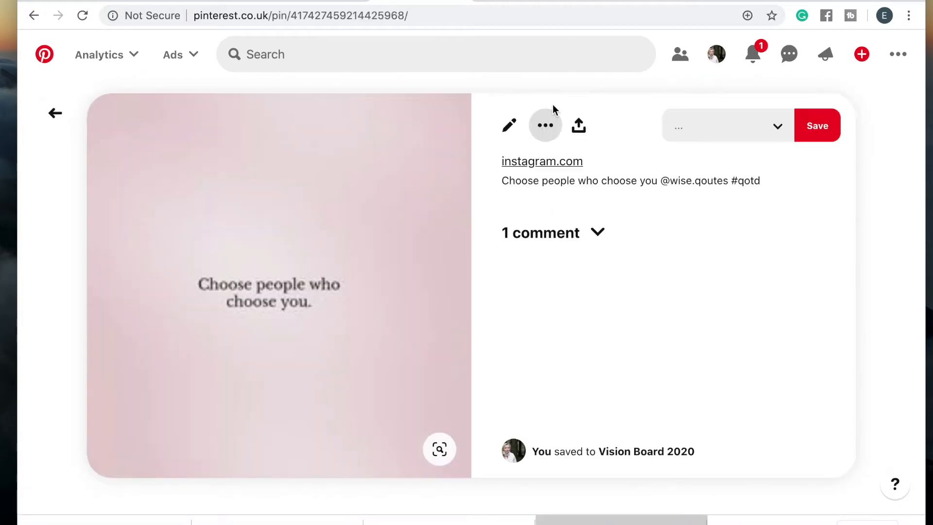
pyautogui.click(546, 136)
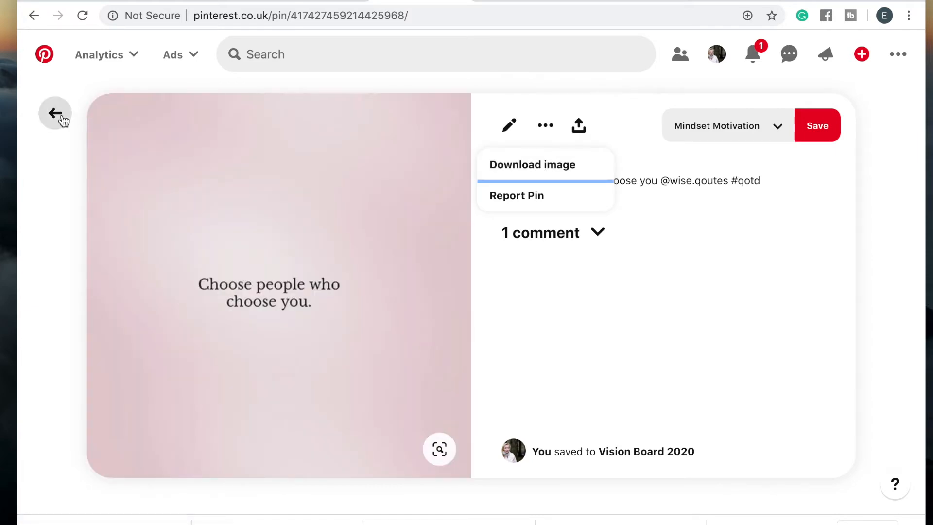
pyautogui.click(62, 118)
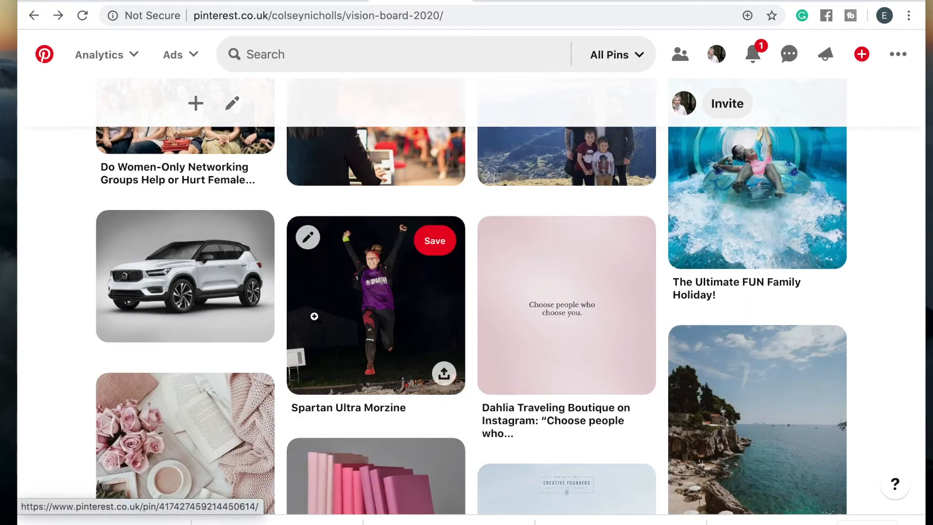
# Download the coastal image of the "A Four Night Itinerary to Dubrovnik, Croatia" pin and return to the board.
pyautogui.scroll(-3, 204, 358)
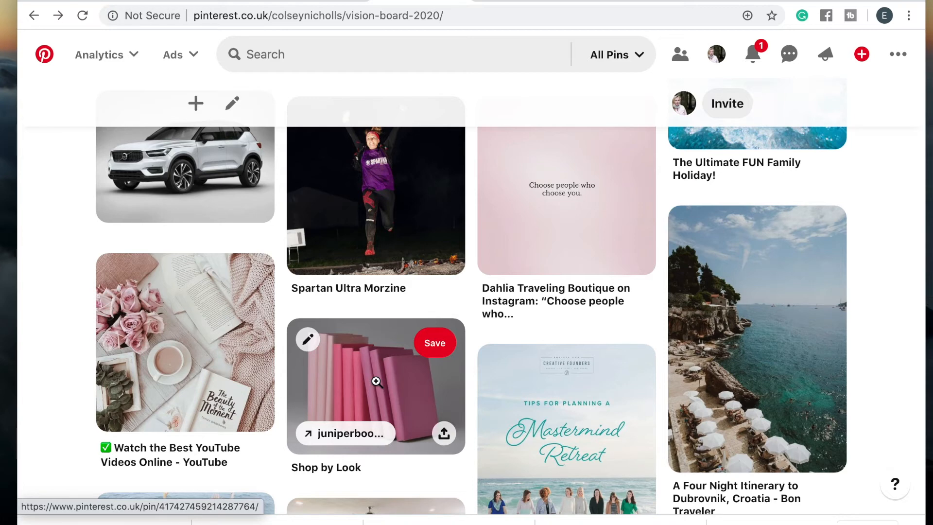
pyautogui.scroll(-3, 376, 381)
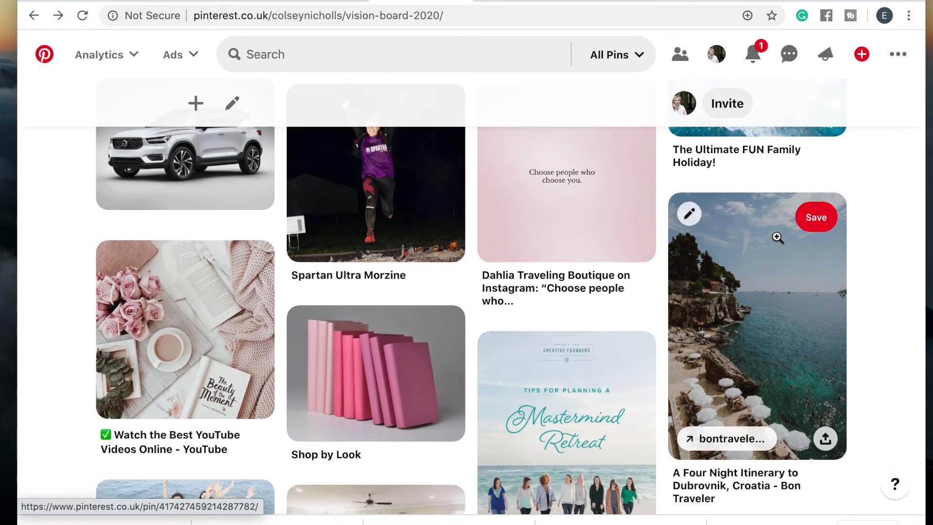
pyautogui.click(775, 235)
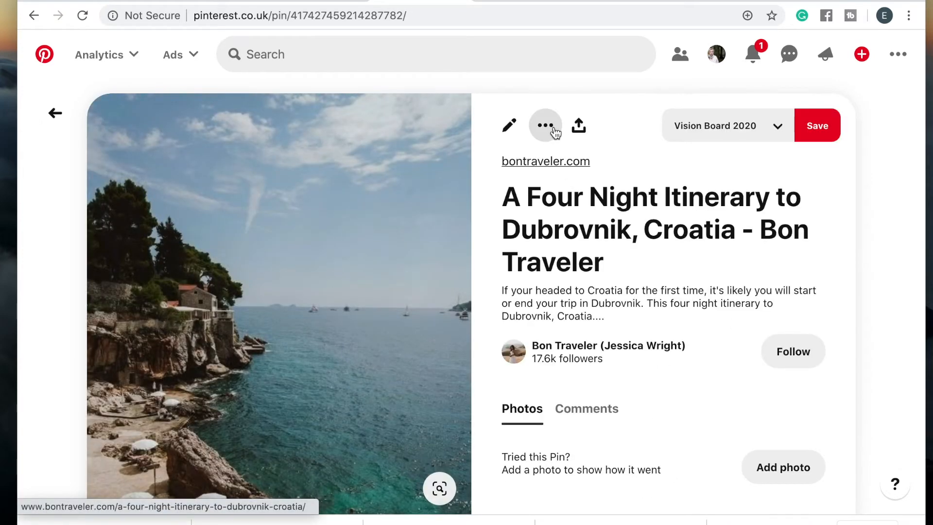
pyautogui.click(546, 126)
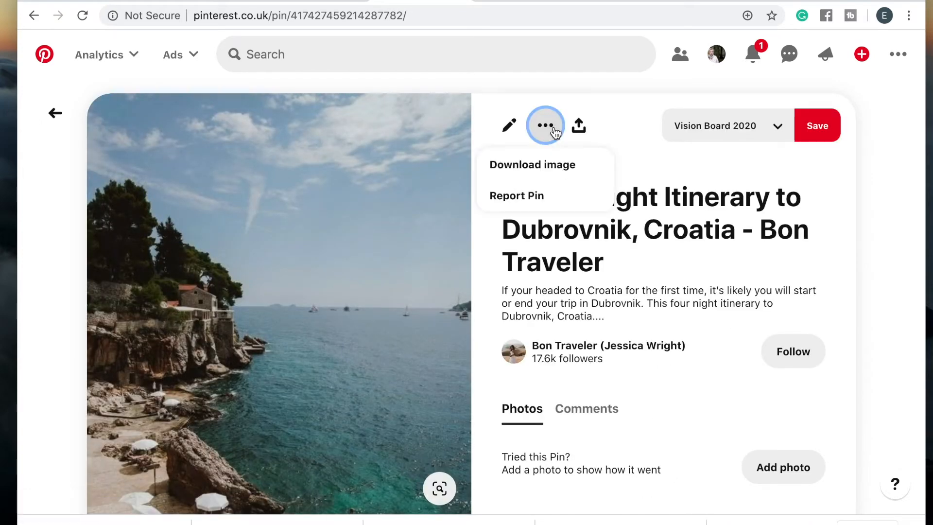
pyautogui.click(537, 167)
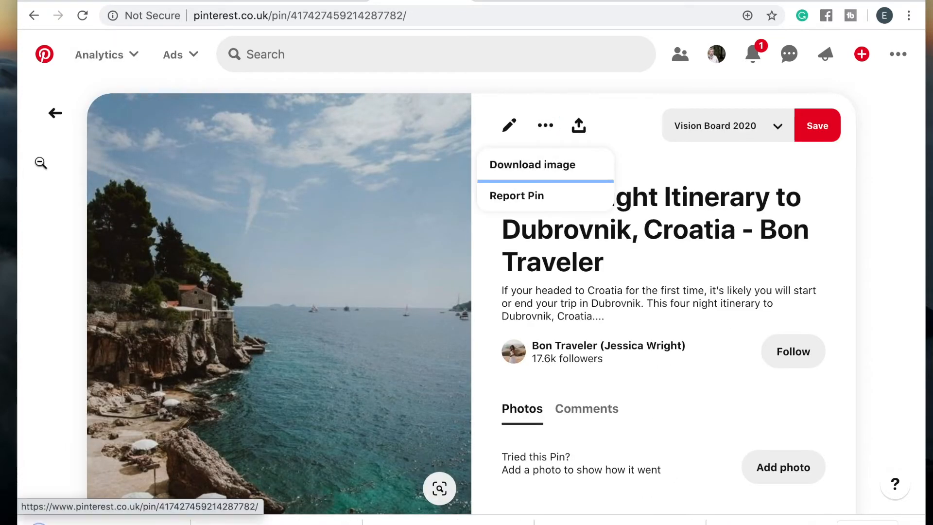
pyautogui.click(55, 114)
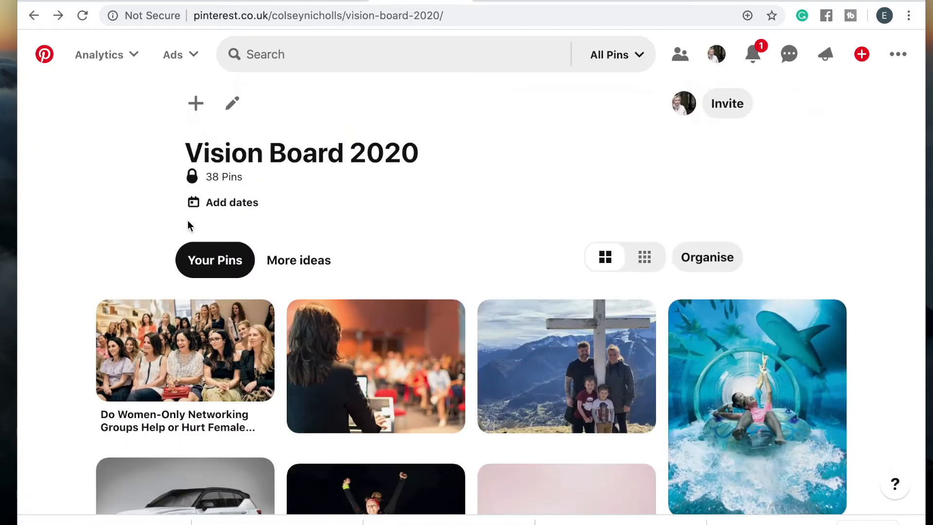
# Download the chalet interior image from the "Un chalet à la montagne en Suède" pin and return to the board.
pyautogui.scroll(-7, 388, 355)
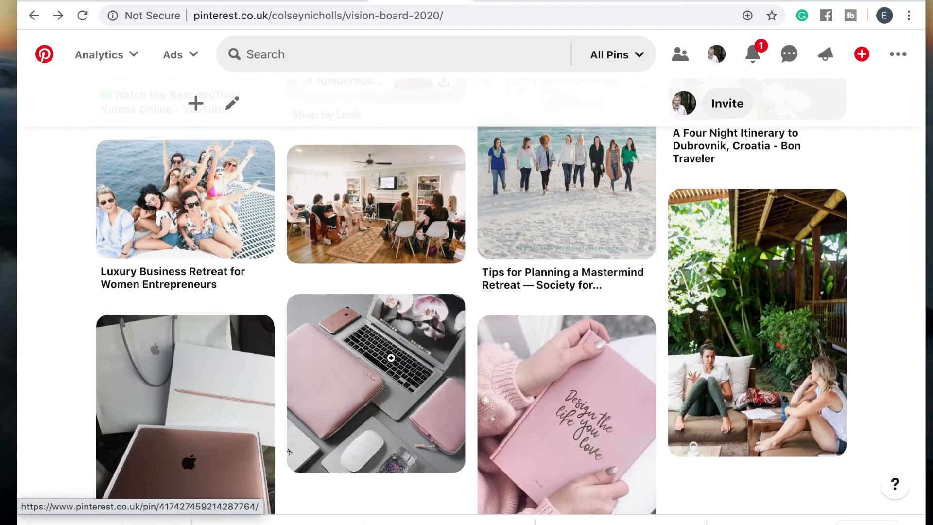
pyautogui.moveTo(391, 357)
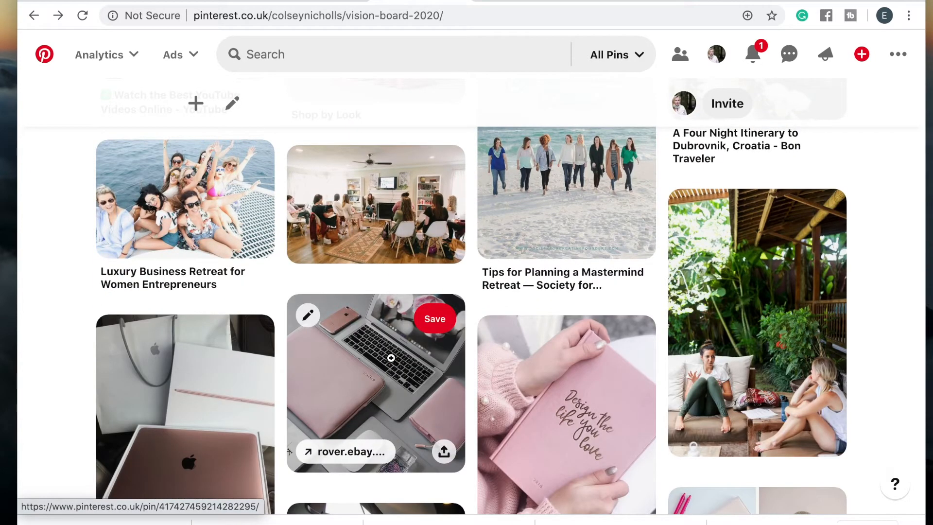
pyautogui.scroll(-1, 396, 350)
pyautogui.scroll(-4, 401, 342)
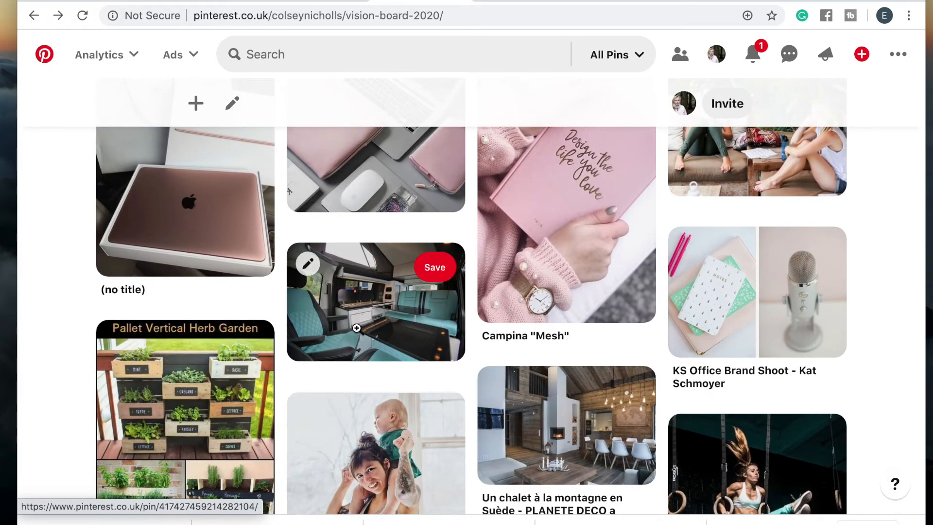
pyautogui.scroll(-2, 424, 393)
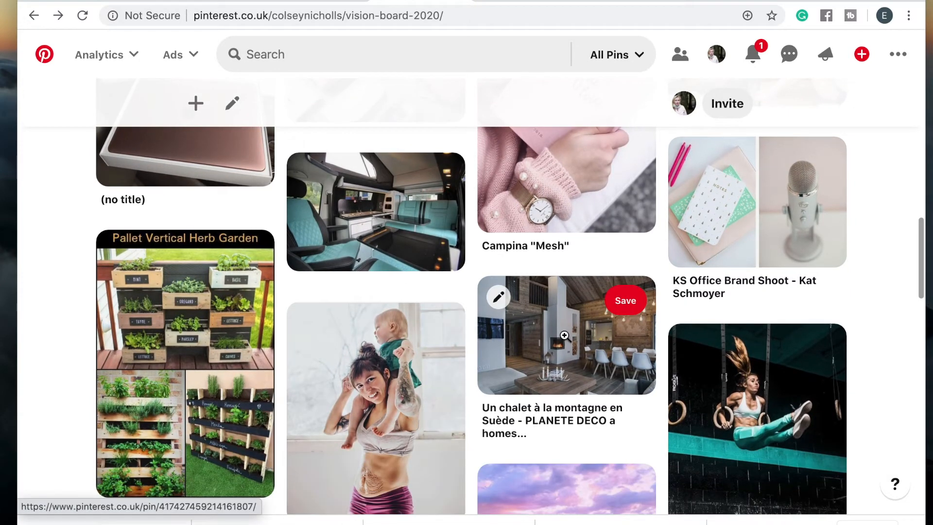
pyautogui.click(560, 342)
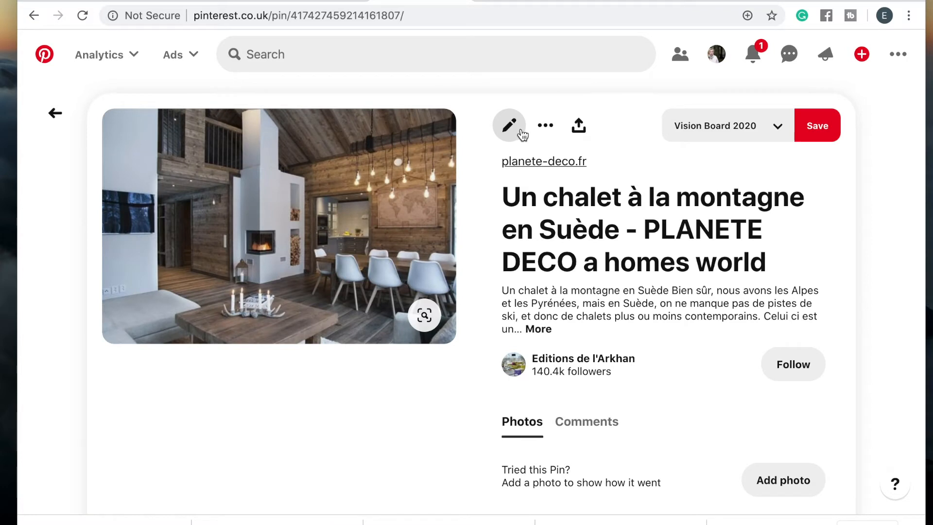
pyautogui.click(545, 126)
pyautogui.click(534, 164)
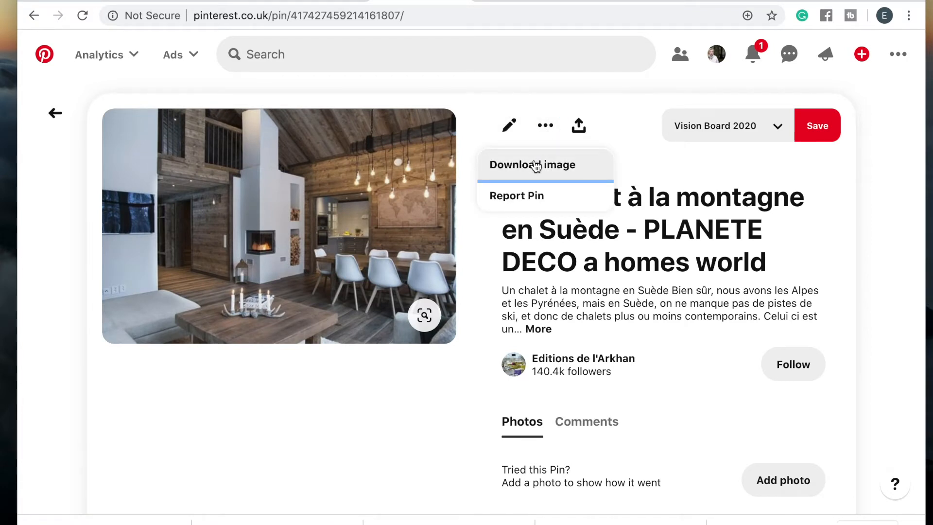
pyautogui.click(51, 114)
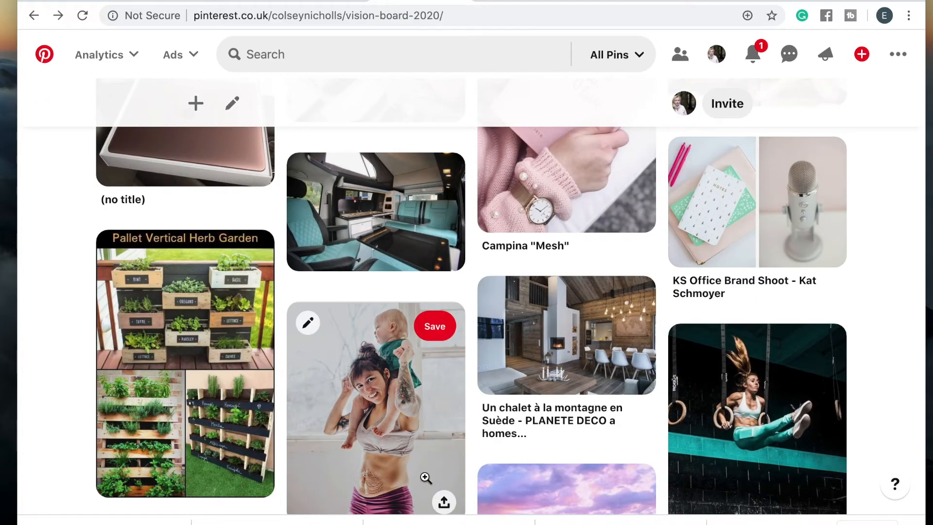
# Download the image of the "Mum belly and it looks good" pin and return to the board's remaining pins.
pyautogui.scroll(-2, 418, 389)
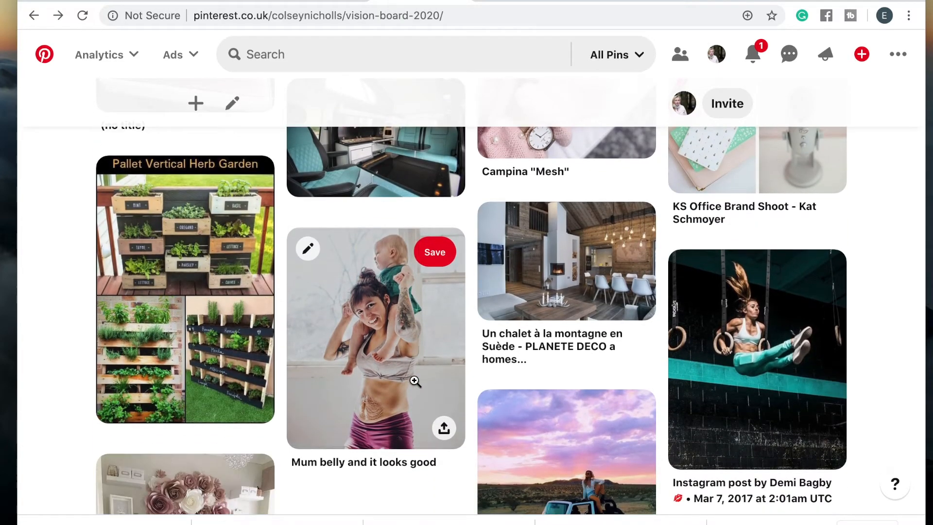
pyautogui.click(381, 347)
pyautogui.scroll(-3, 599, 202)
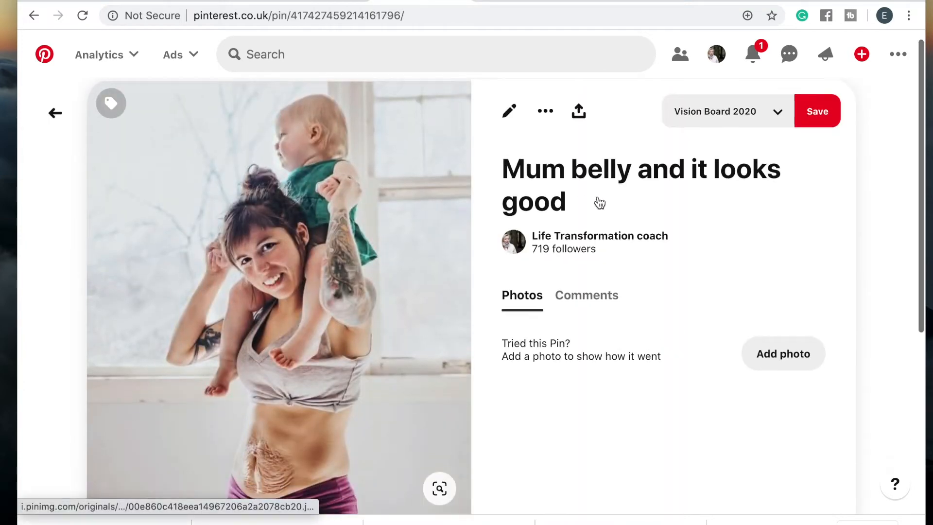
pyautogui.scroll(2, 440, 296)
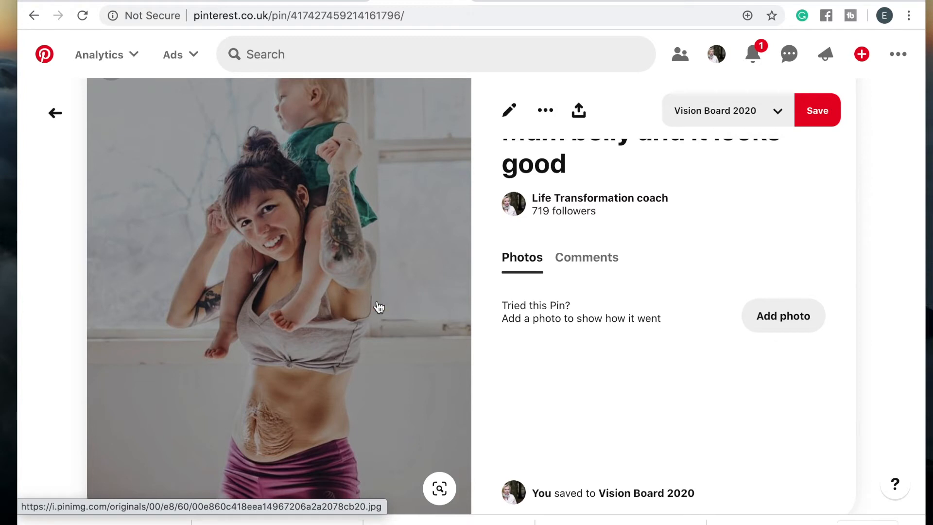
pyautogui.scroll(-2, 266, 456)
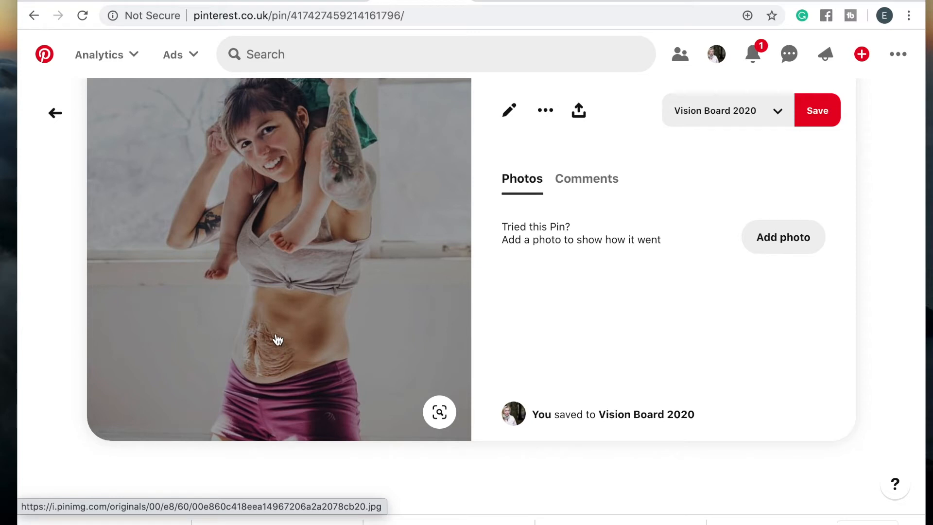
pyautogui.scroll(2, 327, 357)
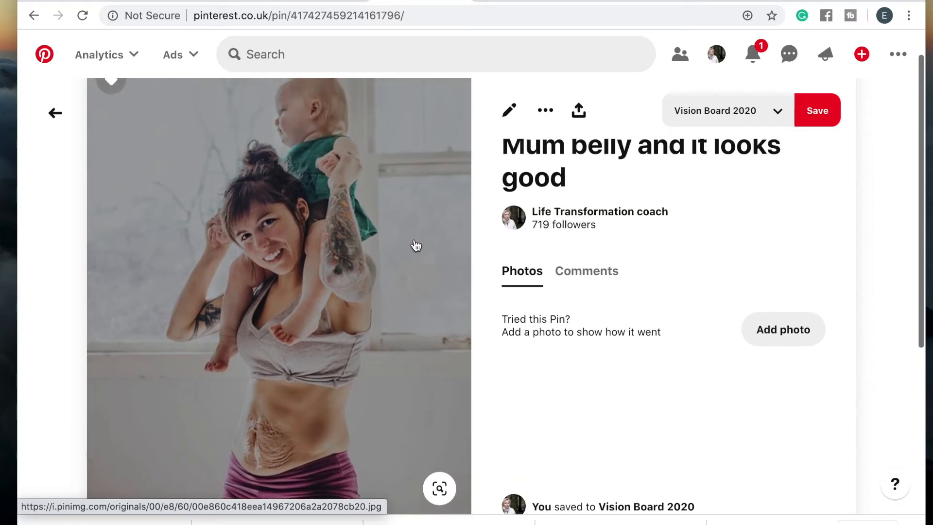
pyautogui.click(547, 112)
pyautogui.click(535, 150)
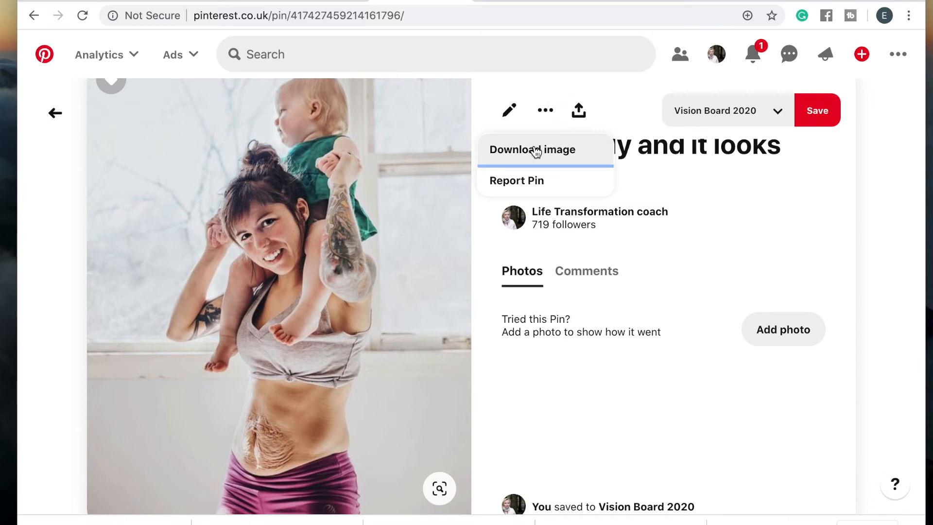
pyautogui.click(56, 115)
pyautogui.scroll(-15, 352, 310)
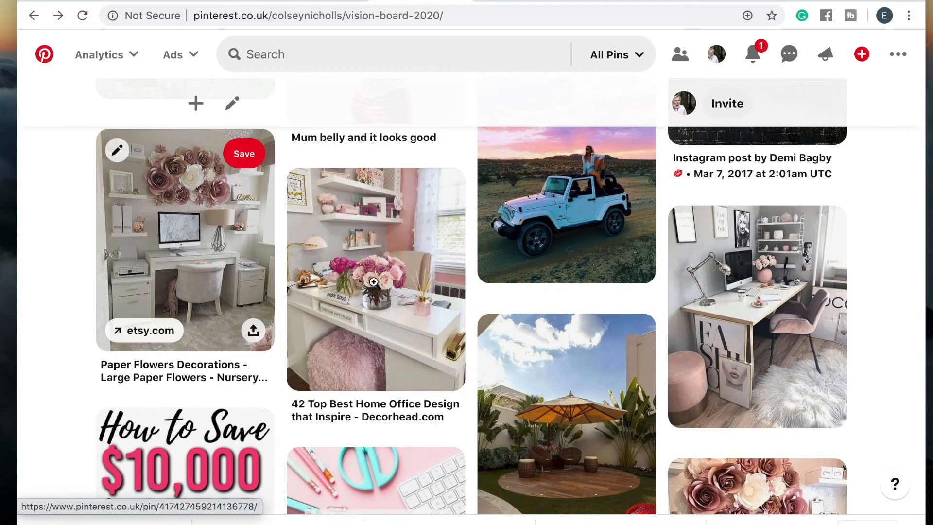
# Download the home office image from the "Paper Flowers Decorations" pin and return to the board.
pyautogui.click(185, 247)
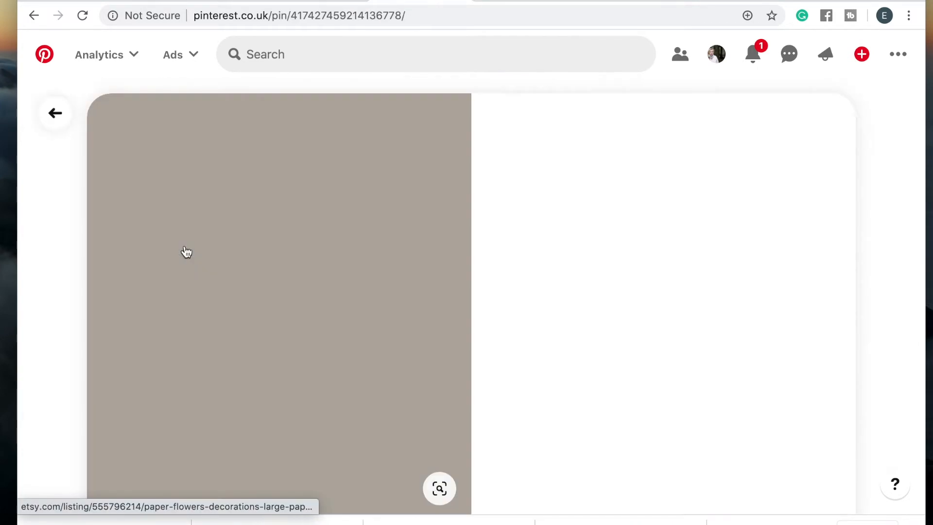
pyautogui.click(544, 128)
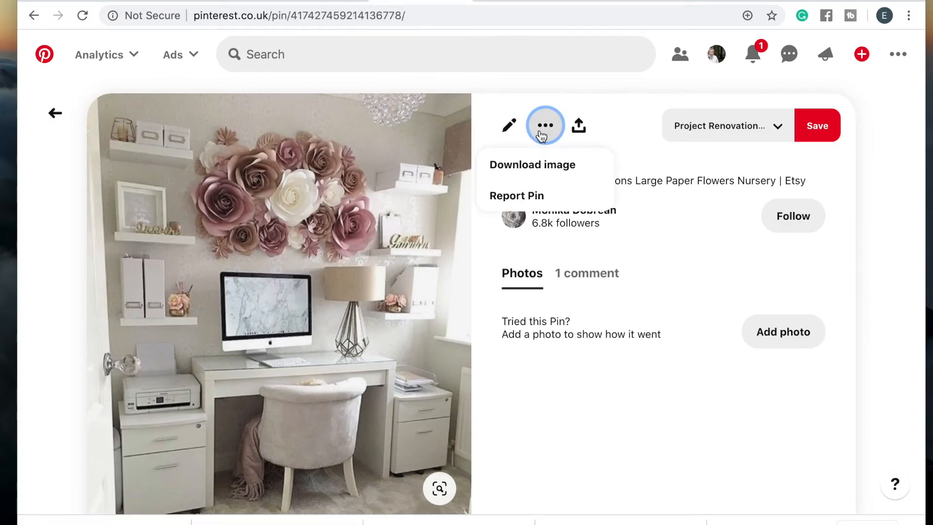
pyautogui.click(529, 167)
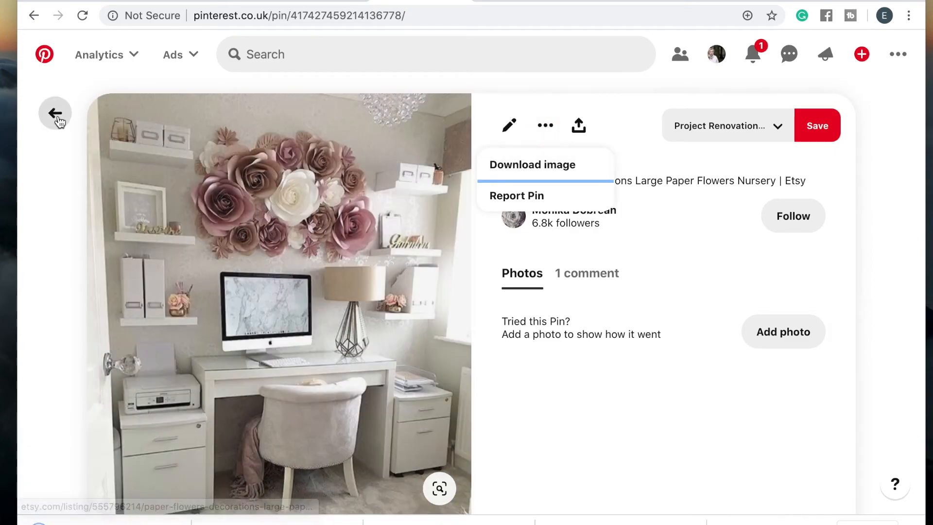
pyautogui.click(55, 114)
# Look through the remaining pins down to the end of the Vision Board 2020 board and go back to its beginning.
pyautogui.scroll(-10, 333, 301)
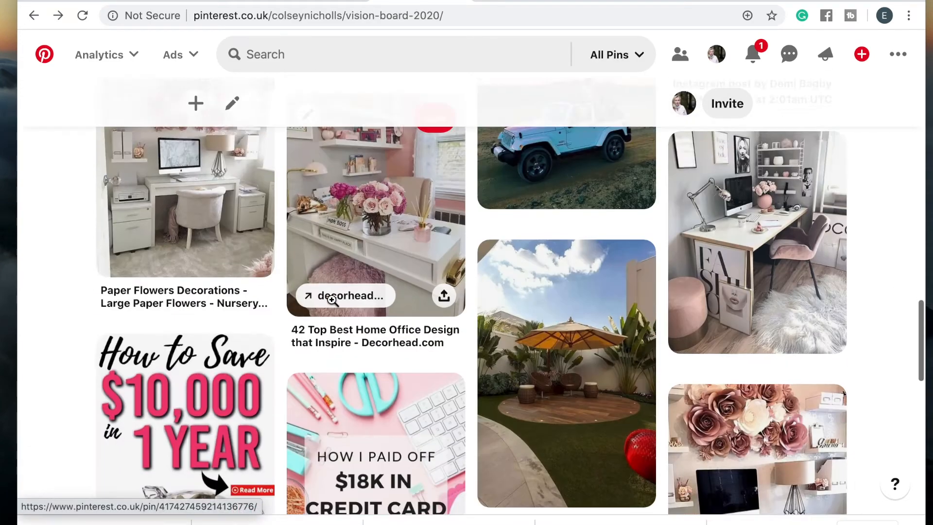
pyautogui.scroll(2, 332, 300)
pyautogui.scroll(-4, 332, 300)
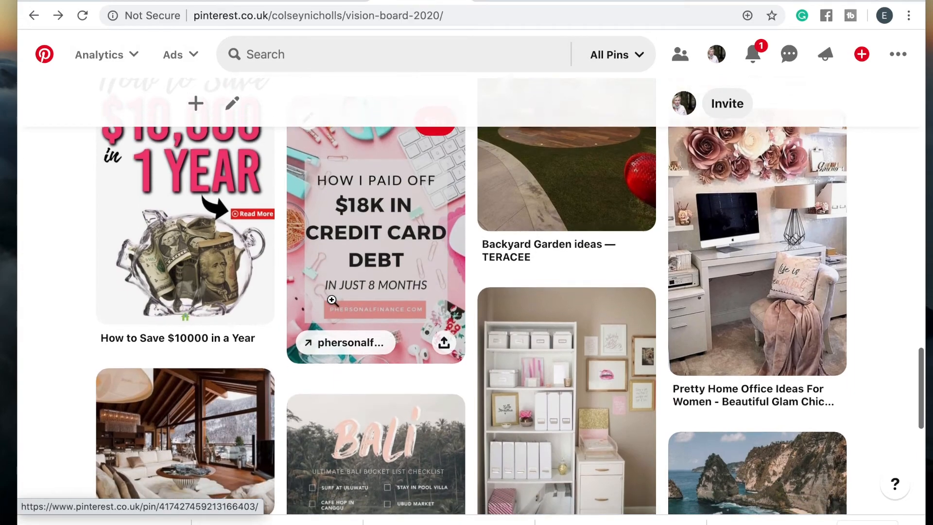
pyautogui.scroll(-5, 332, 299)
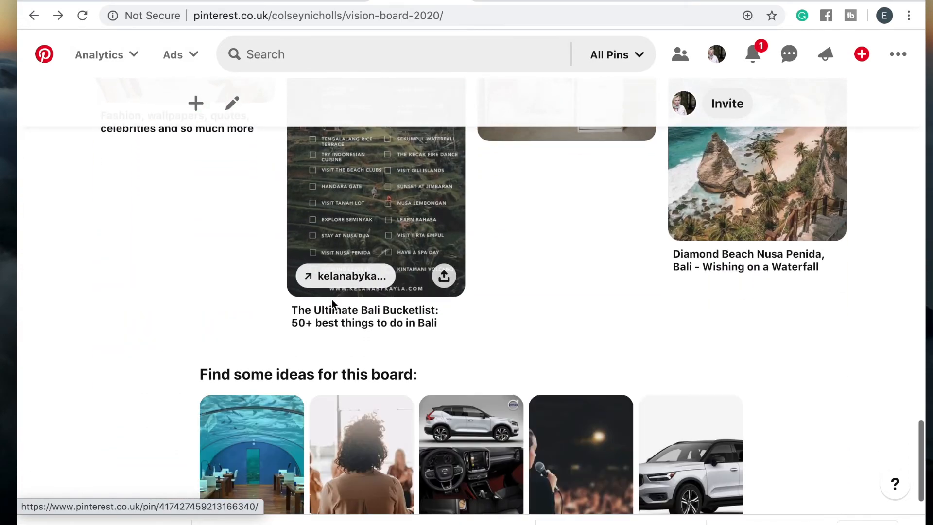
pyautogui.scroll(10, 332, 300)
pyautogui.scroll(10, 331, 300)
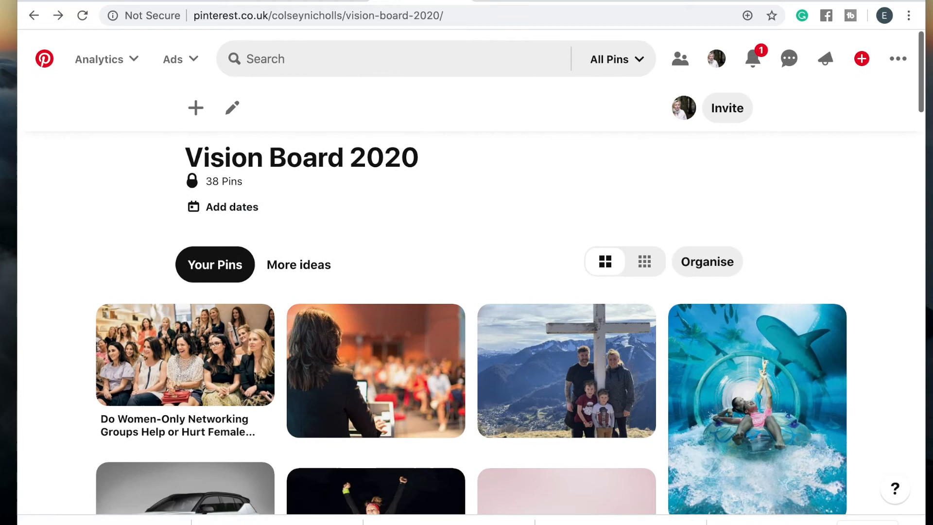
# Switch to the "vison board 2020" design in Canva and add the downloaded Pinterest images to its uploads.
pyautogui.click(327, 2)
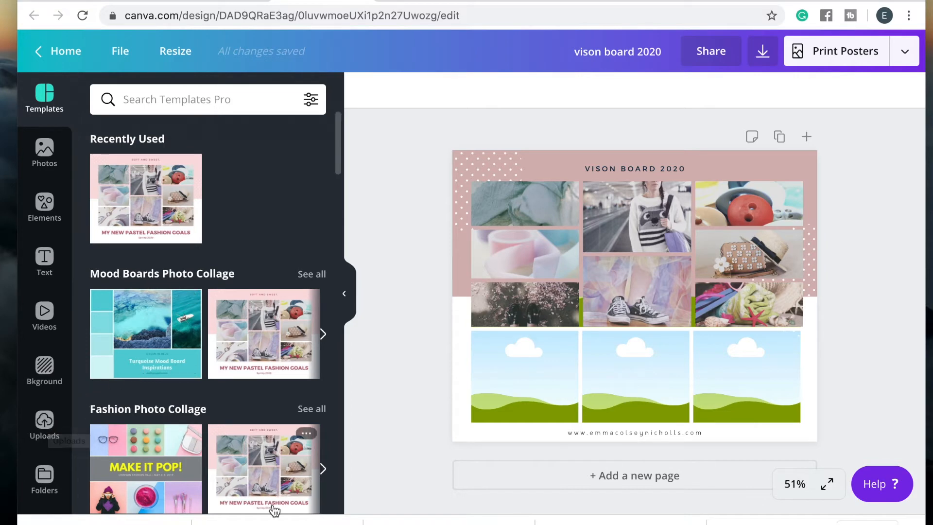
pyautogui.click(44, 422)
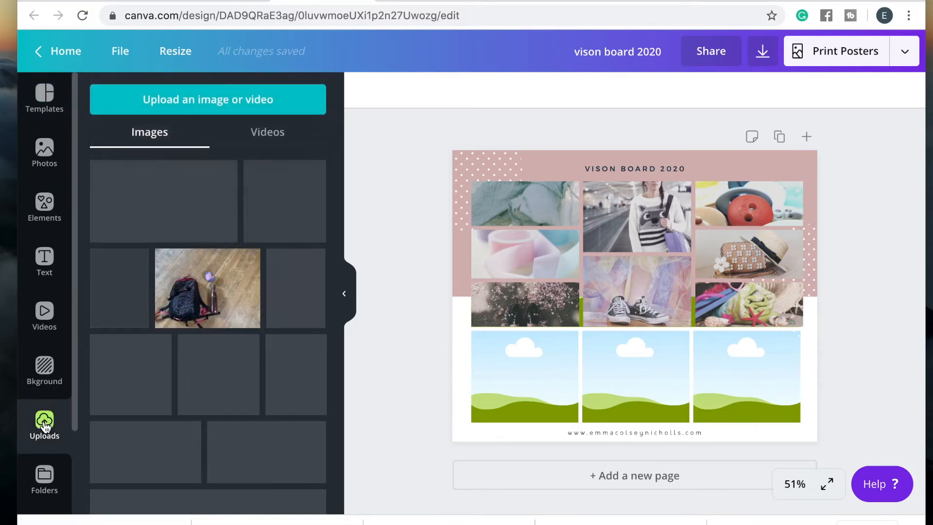
pyautogui.moveTo(121, 520); pyautogui.dragTo(171, 375)
pyautogui.moveTo(245, 520); pyautogui.dragTo(243, 370)
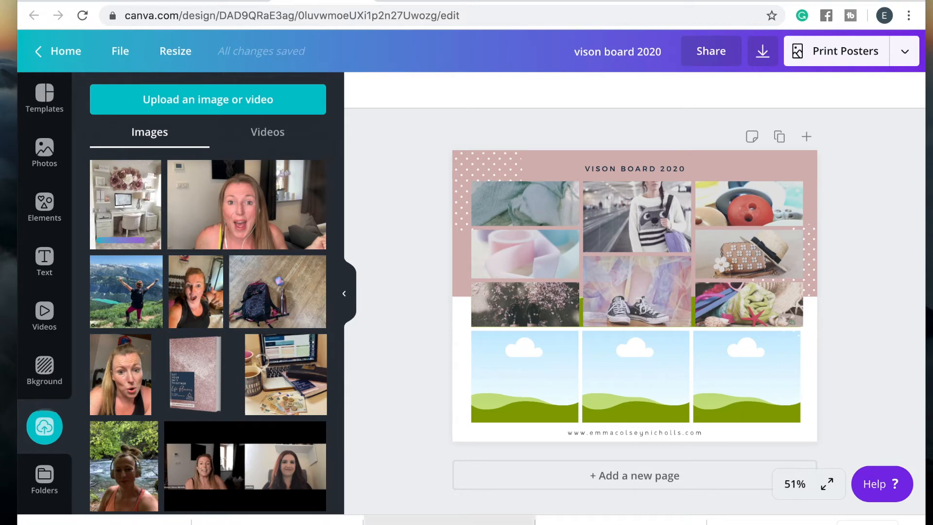
pyautogui.moveTo(450, 520); pyautogui.dragTo(249, 344)
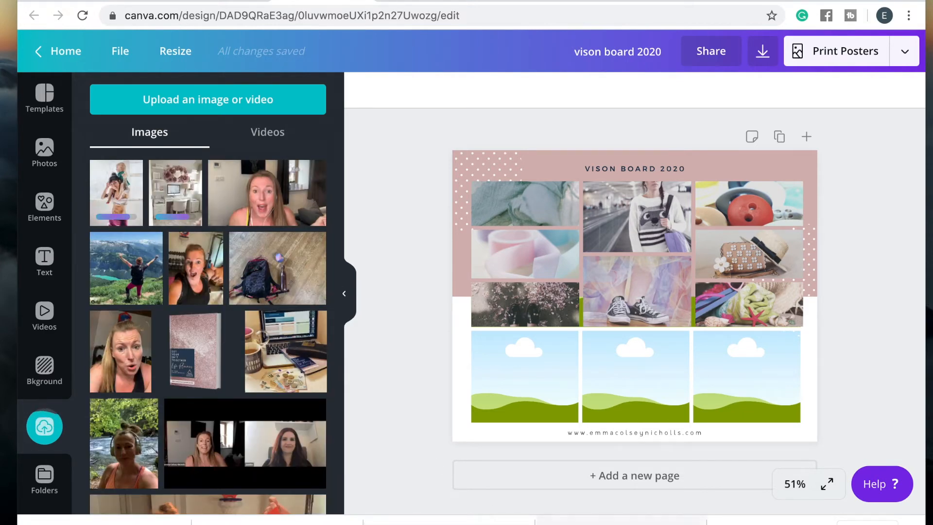
# Place the mum belly photo in the first empty frame of the lowest row and crop it, enlarged and centred on the belly.
pyautogui.moveTo(119, 318); pyautogui.dragTo(519, 374)
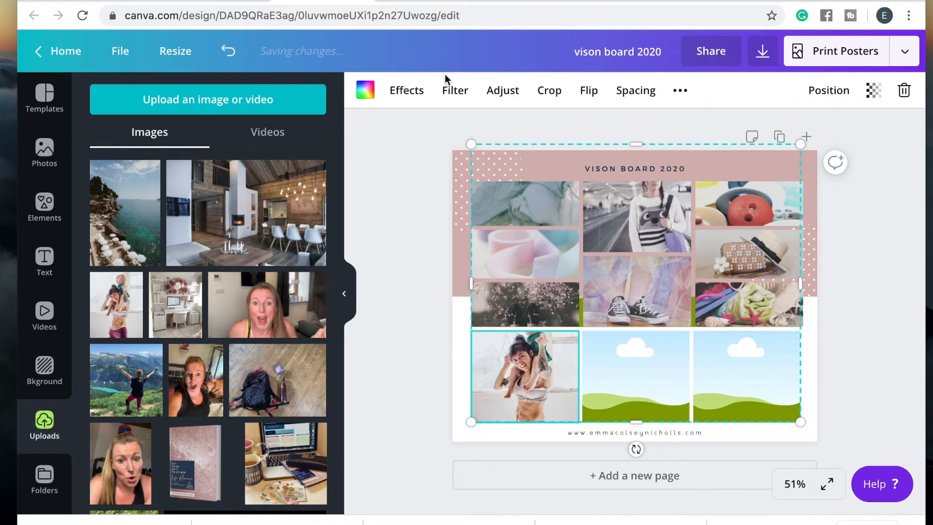
pyautogui.click(549, 91)
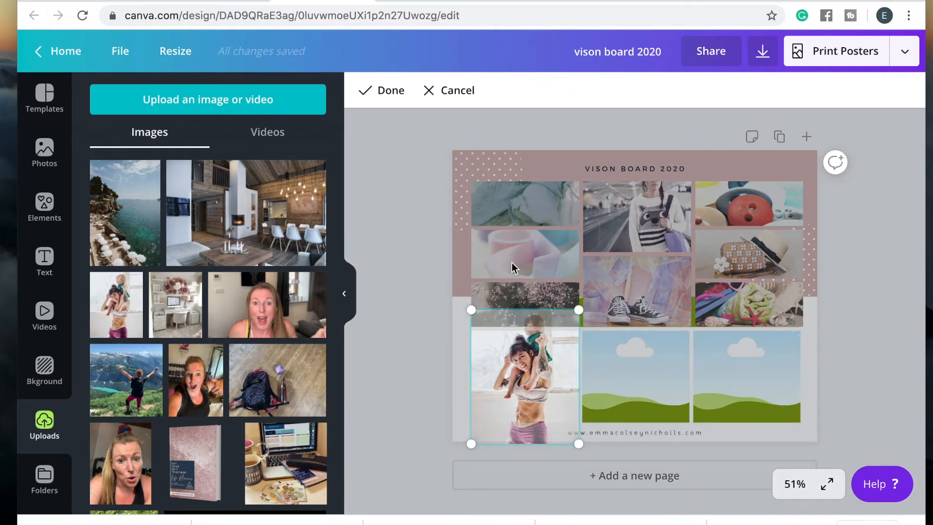
pyautogui.moveTo(526, 380); pyautogui.dragTo(529, 349)
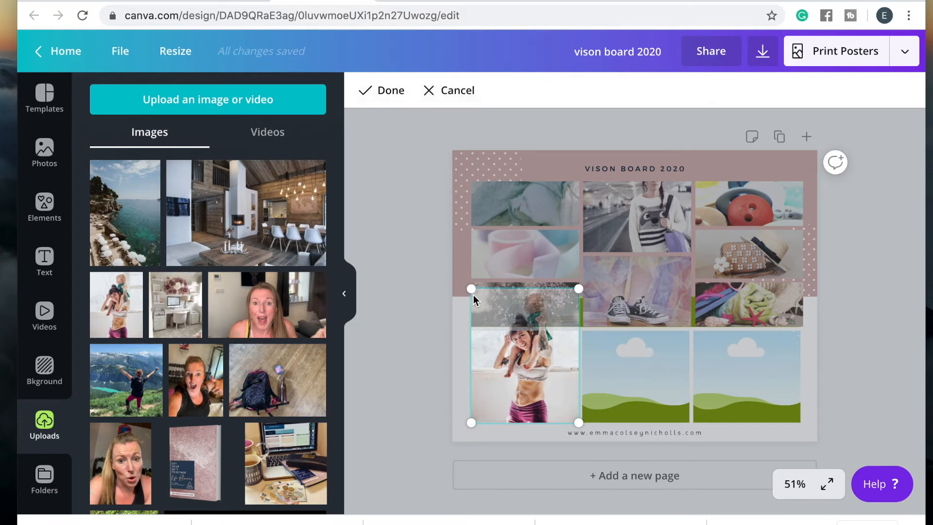
pyautogui.moveTo(471, 288); pyautogui.dragTo(435, 261)
pyautogui.moveTo(510, 392); pyautogui.dragTo(524, 383)
pyautogui.moveTo(448, 254); pyautogui.dragTo(437, 238)
pyautogui.moveTo(532, 374); pyautogui.dragTo(532, 375)
pyautogui.click(396, 97)
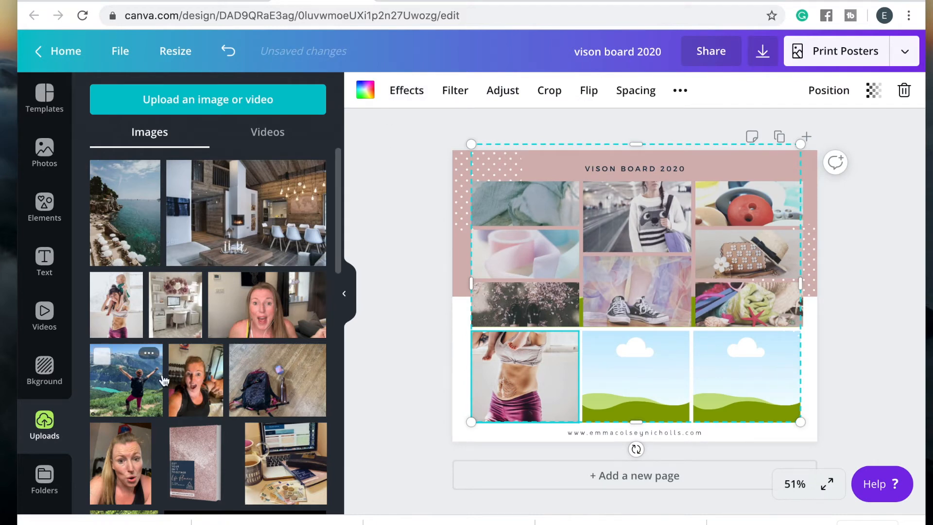
# Place the home office, chalet, coastal and laptop desk images in the collage's lower-middle, upper-middle, middle-left and last empty frames respectively.
pyautogui.moveTo(176, 306); pyautogui.dragTo(627, 383)
pyautogui.moveTo(229, 214); pyautogui.dragTo(618, 221)
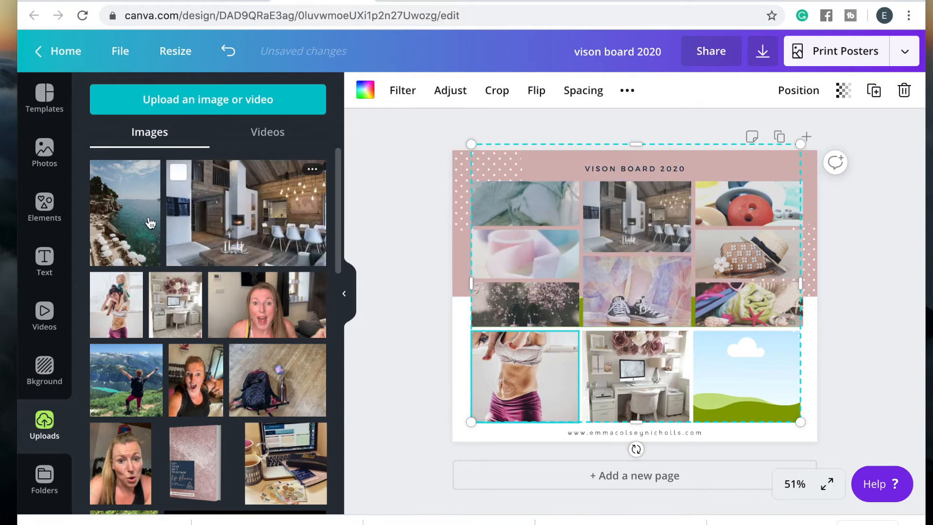
pyautogui.moveTo(245, 217); pyautogui.dragTo(488, 242)
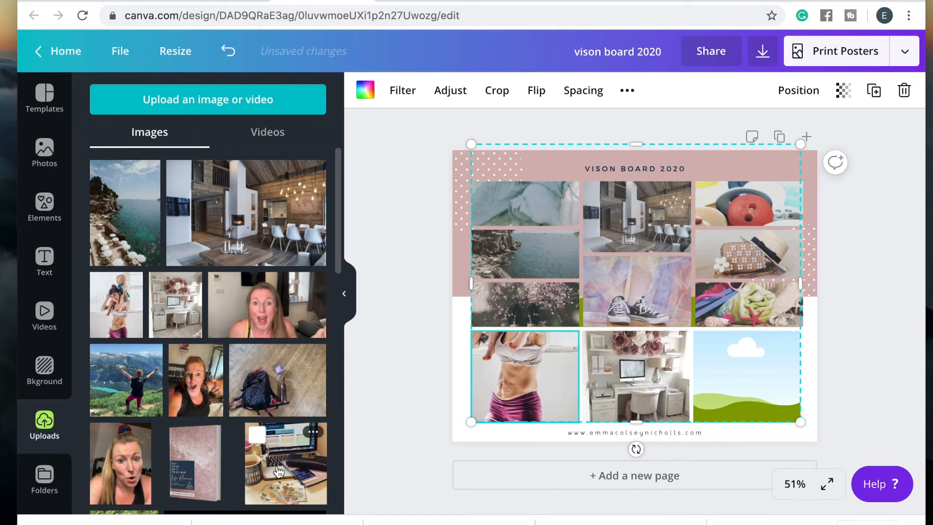
pyautogui.moveTo(279, 472); pyautogui.dragTo(746, 373)
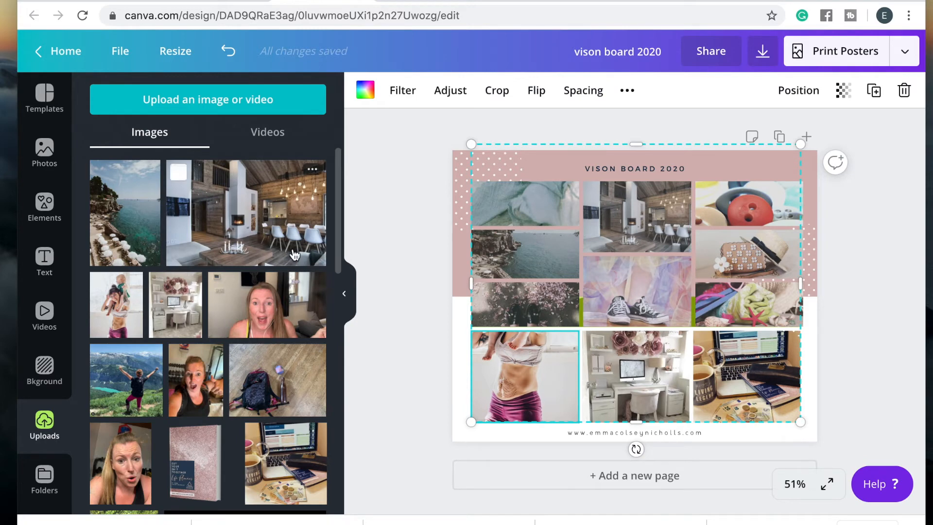
pyautogui.scroll(-5, 229, 282)
pyautogui.scroll(5, 225, 316)
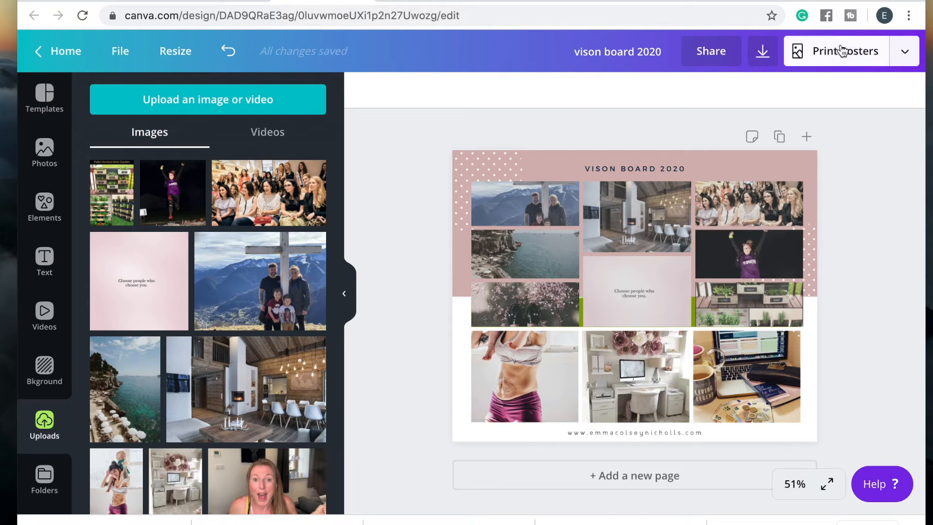
# Download the finished vision board as a PNG and open the downloaded image in full view.
pyautogui.click(764, 51)
pyautogui.click(734, 158)
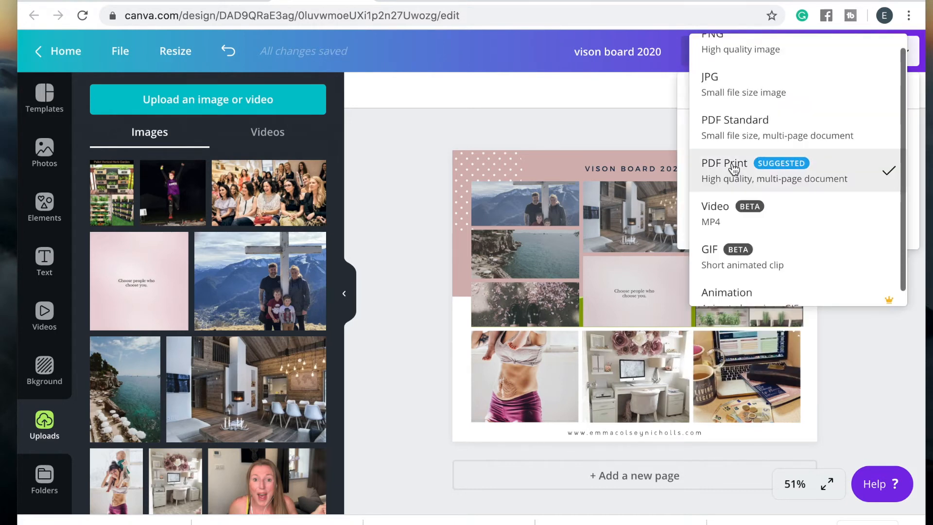
pyautogui.scroll(1, 739, 141)
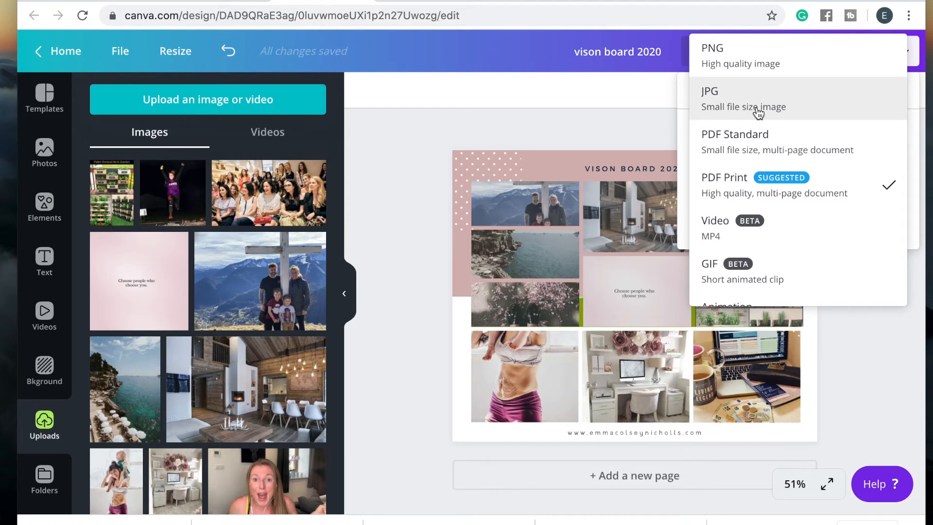
pyautogui.click(757, 63)
pyautogui.click(794, 304)
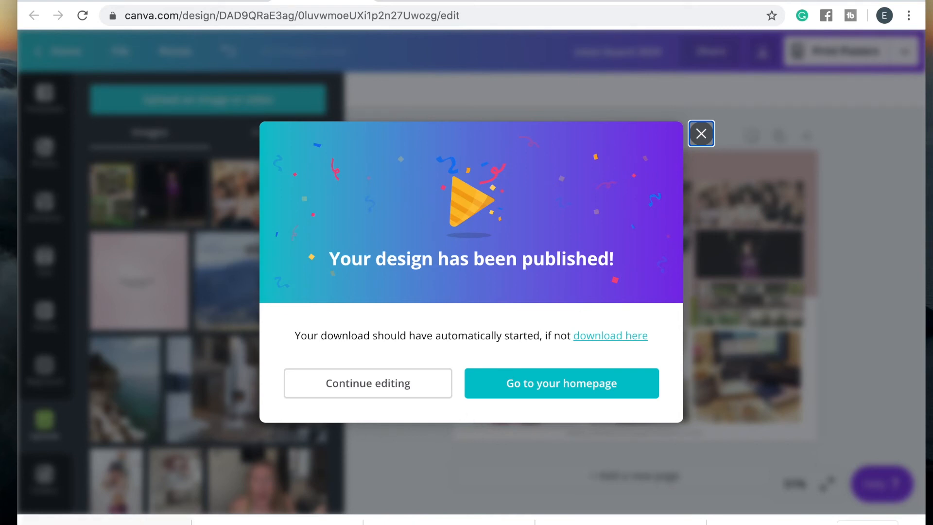
pyautogui.click(32, 521)
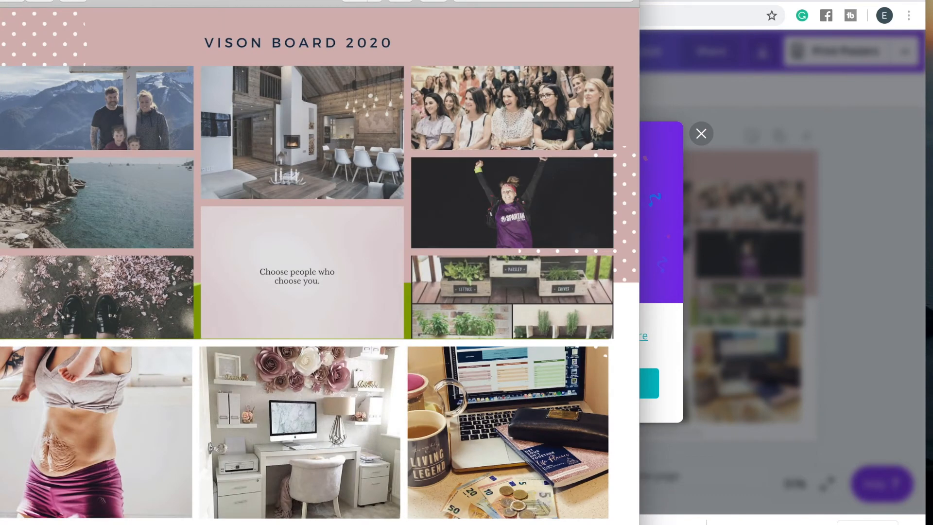
pyautogui.moveTo(243, 3); pyautogui.dragTo(436, 0)
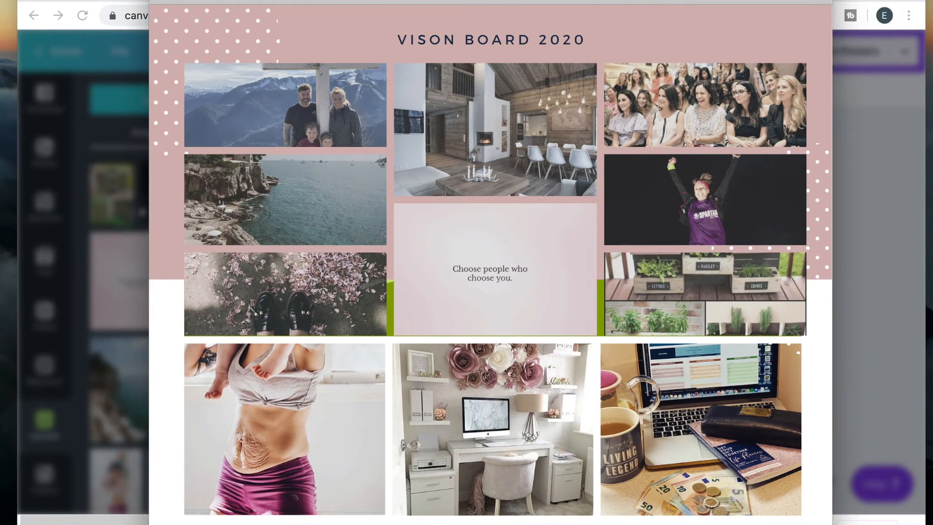